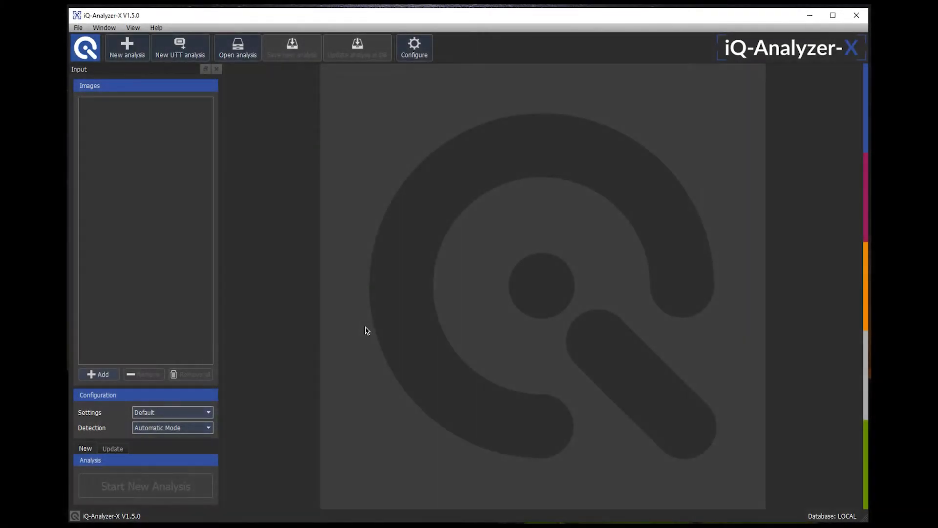
Add the Hot_TE42v2 folder from the Desktop as a hot folder in the automation configuration
click(414, 45)
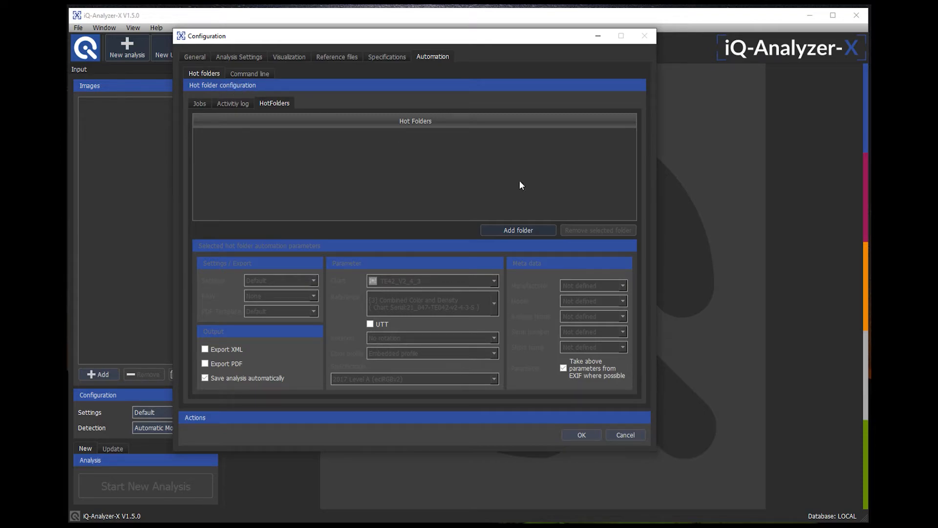
click(523, 232)
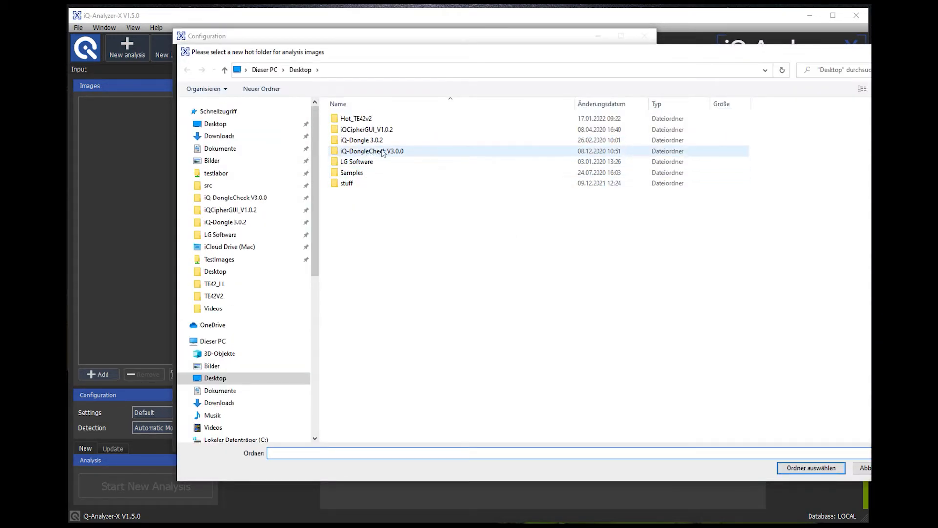
click(356, 125)
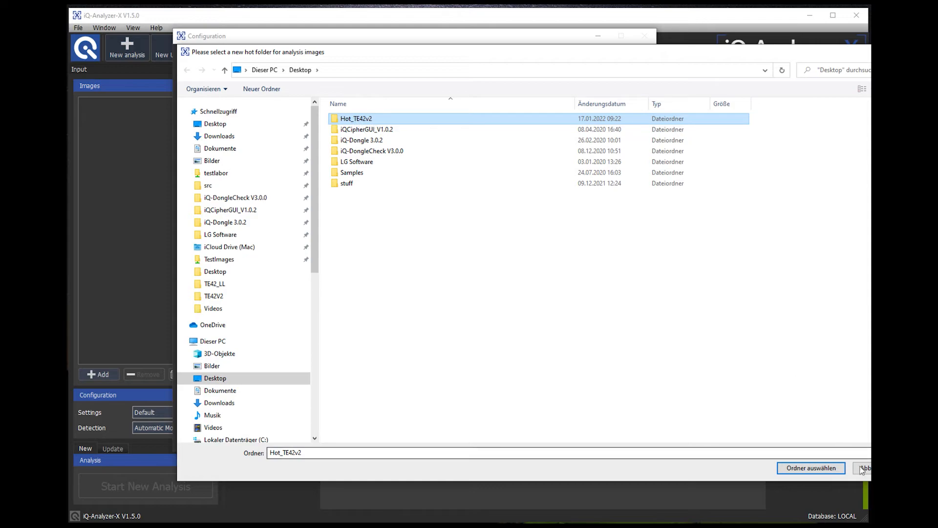
click(819, 468)
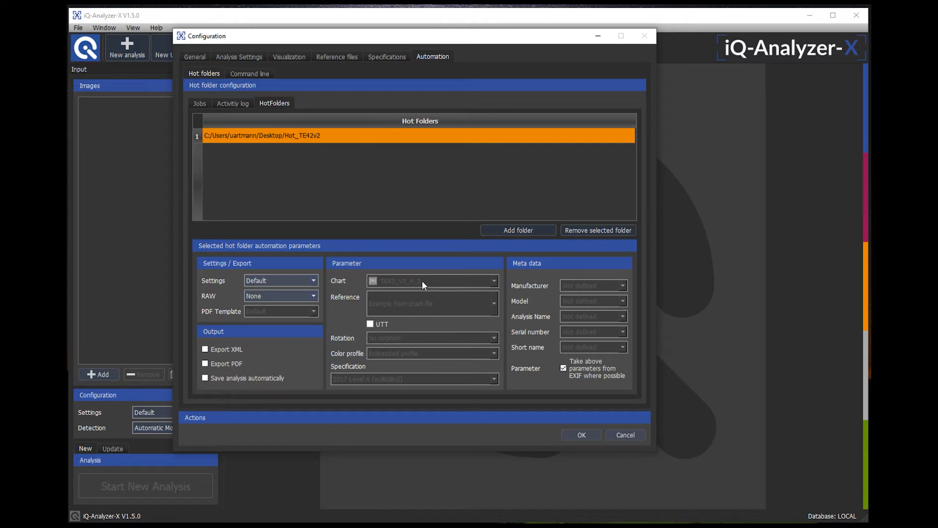
Assign MySetting with RAW set to None to the hot folder and enable automatic saving of the analysis
click(304, 280)
click(262, 297)
click(205, 379)
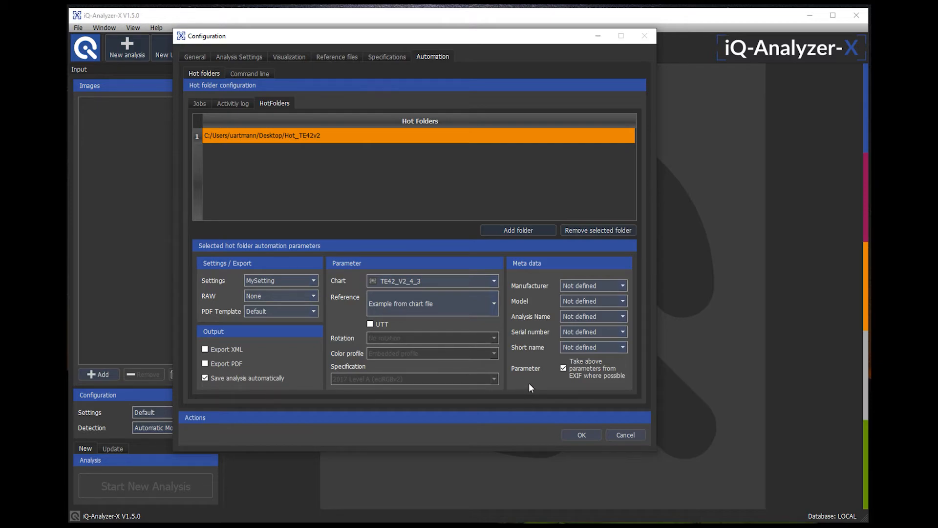
Set the hot folder's chart to TE42_V2_4_3 with the Combined Color and Density reference, and accept the configuration
click(494, 281)
click(420, 356)
click(495, 303)
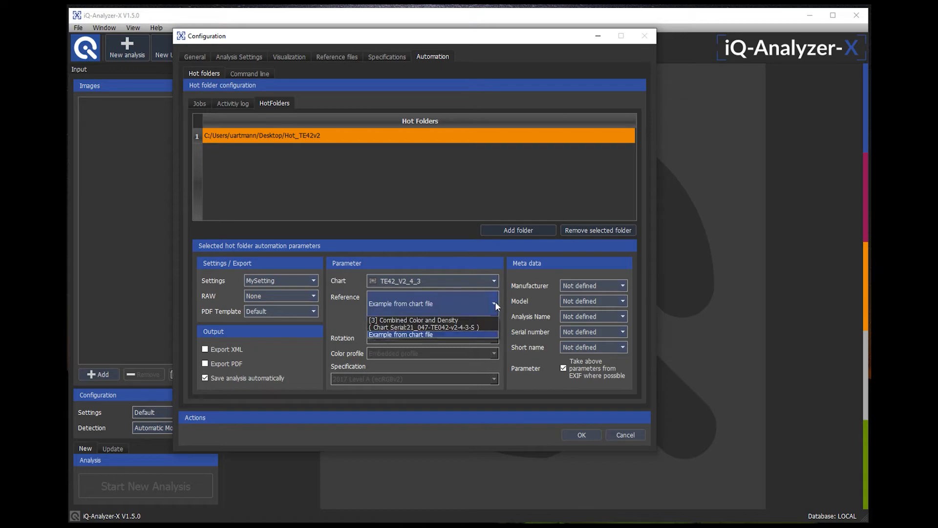
click(426, 327)
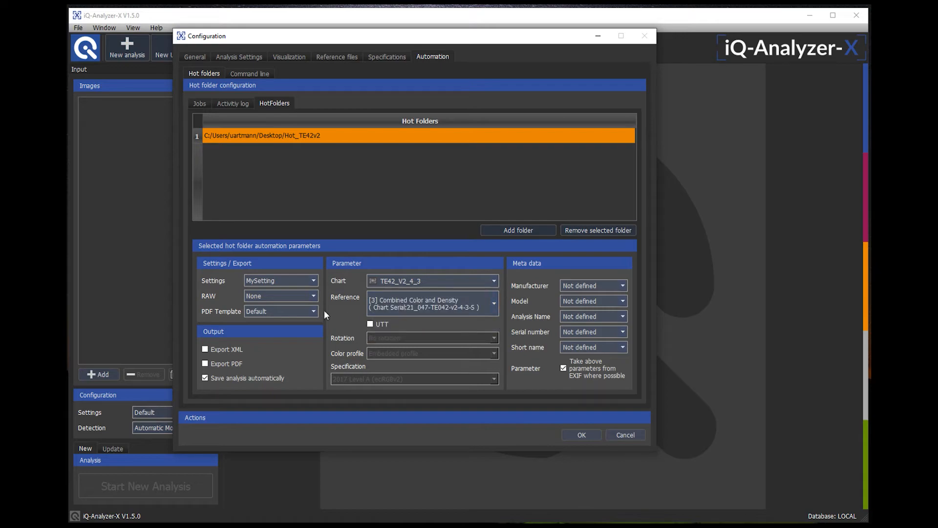
click(574, 435)
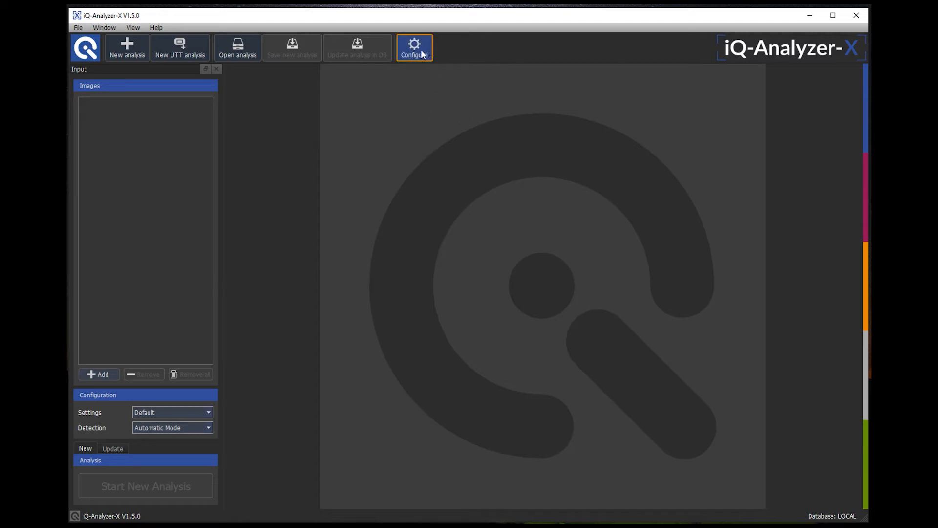
Minimize the analyzer and move the canix155_te42v2 test image on the desktop into the Hot_TE42v2 folder
click(811, 20)
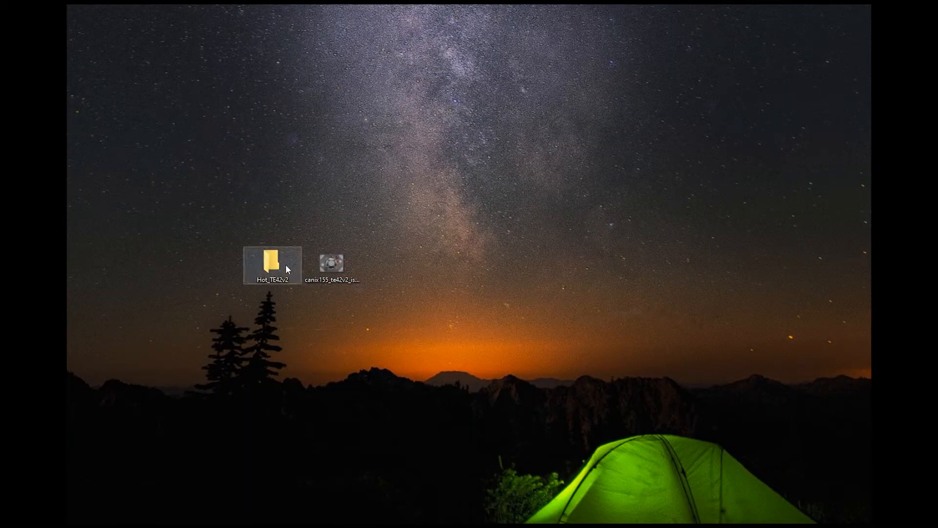
drag(330, 265, 271, 263)
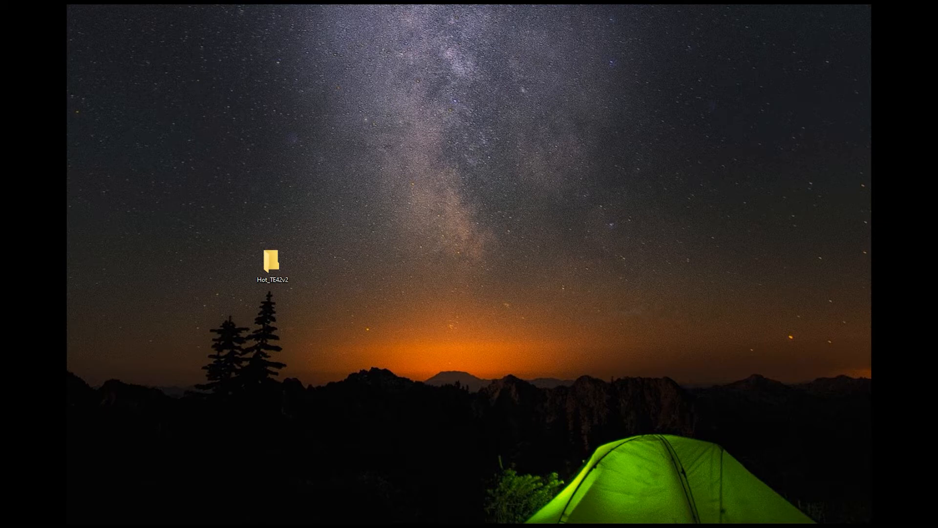
Switch back to iQ-Analyzer-X and activate hot folder watching in the automation jobs
key(alt+Tab)
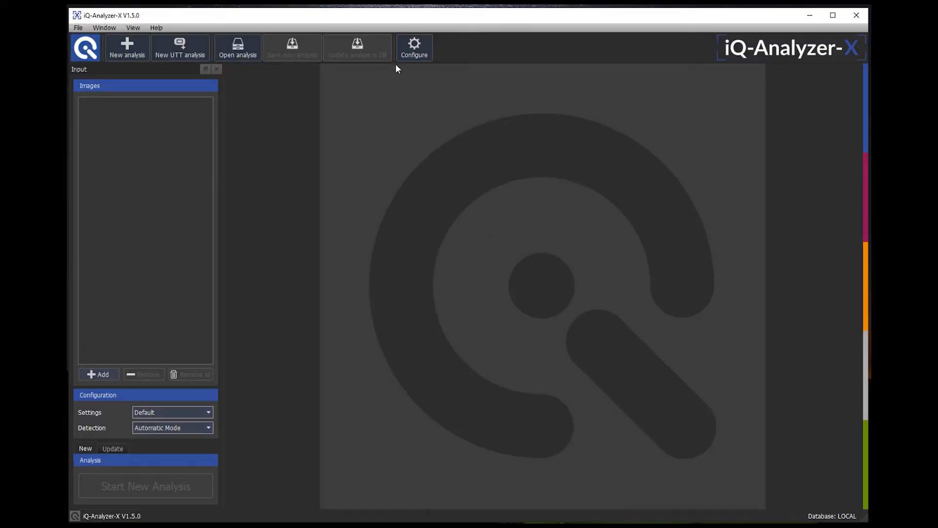
click(415, 48)
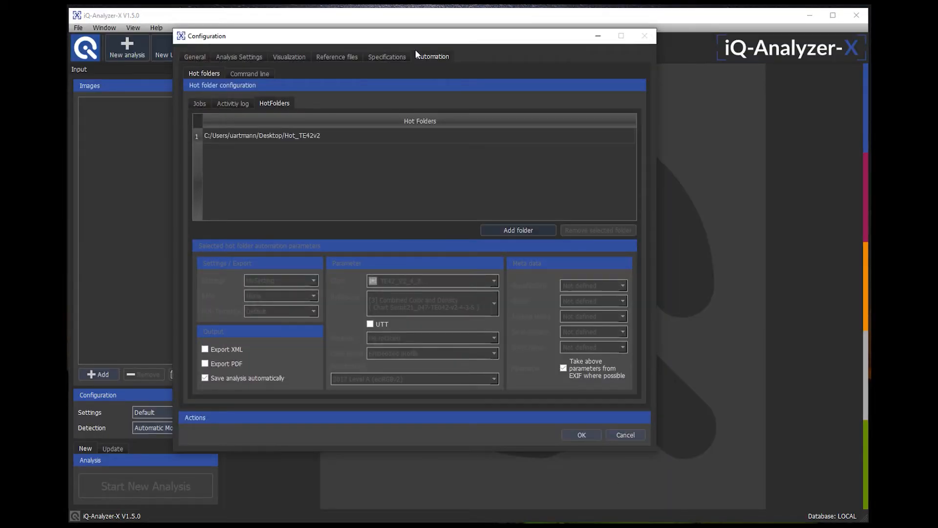
click(199, 104)
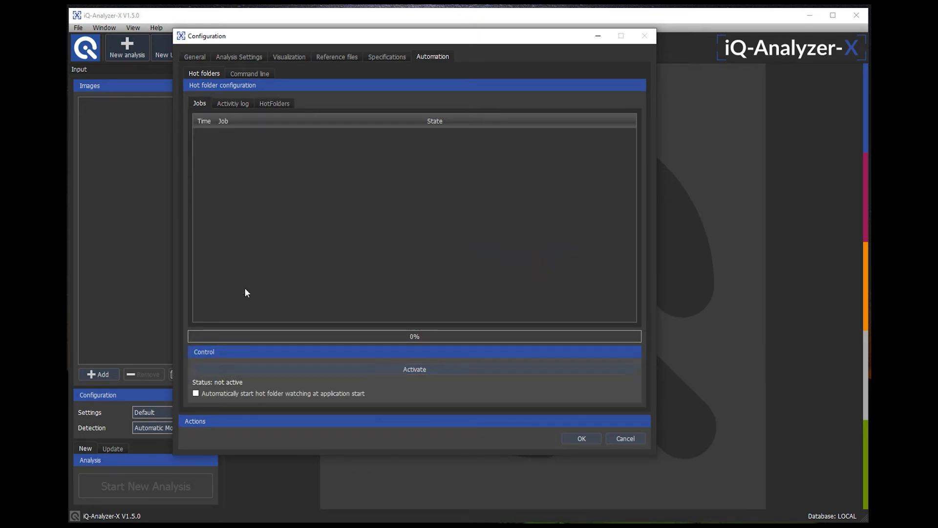
click(385, 368)
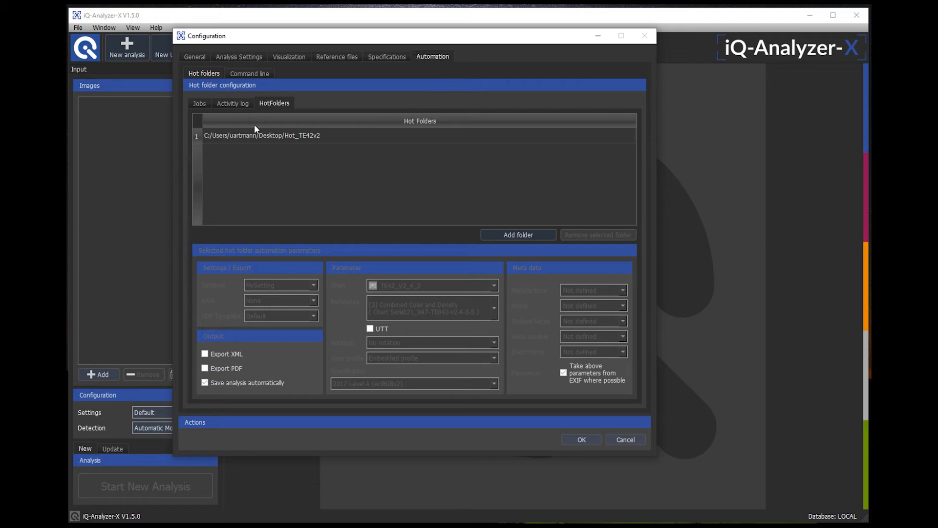
Choose olytg3_te42v2_t_iso100.JPG from the TE42V2 test images as the example image for a command line batch file
click(240, 74)
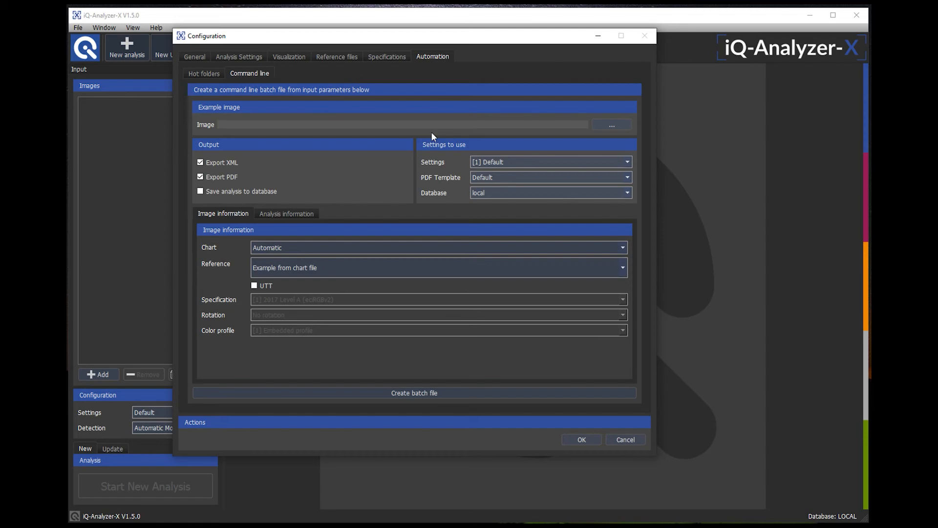
click(612, 125)
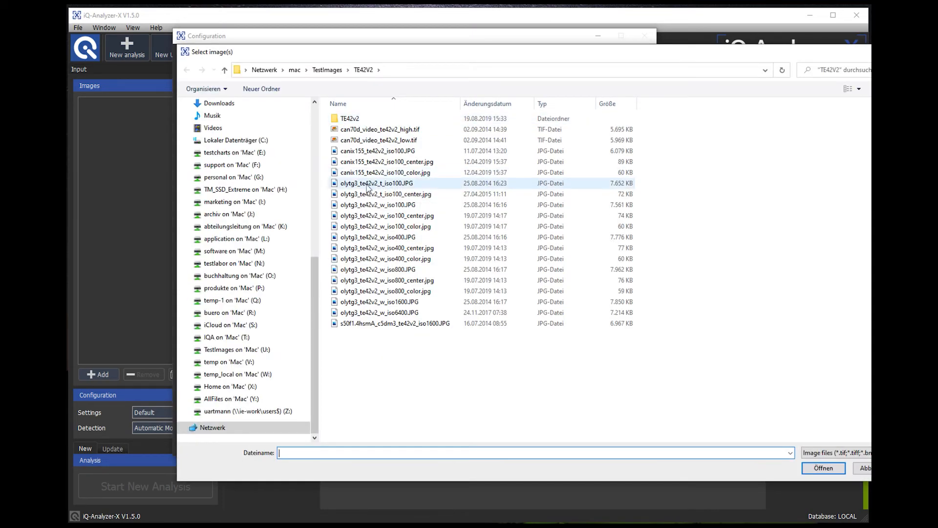
click(376, 184)
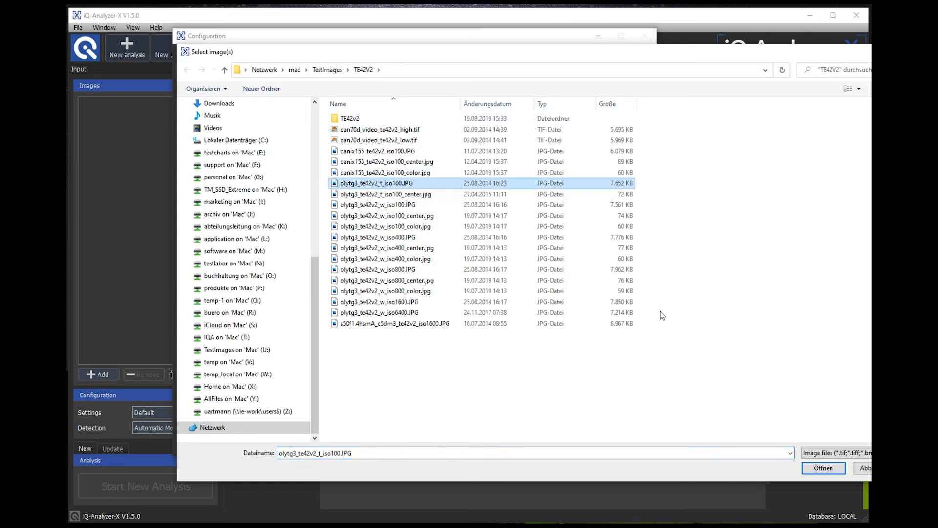
click(821, 468)
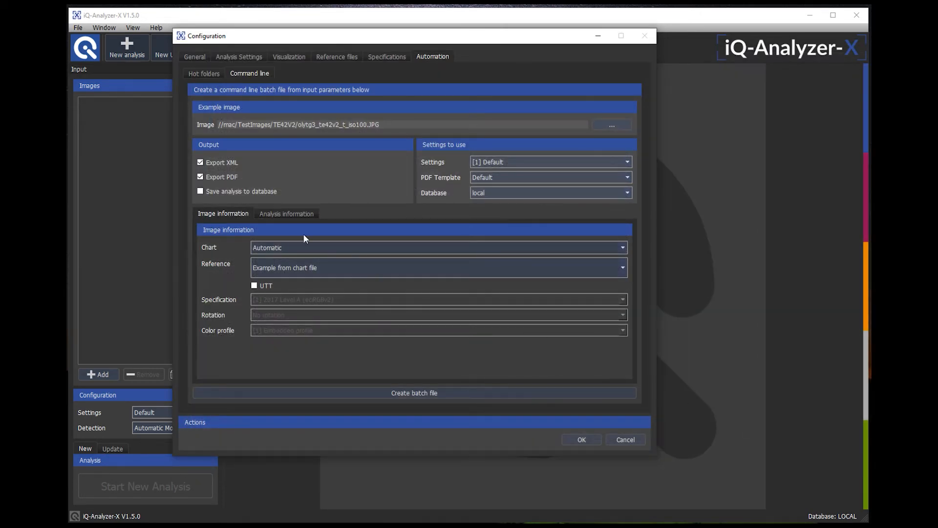
Turn off XML and PDF export, save the analysis to the database, and use MySetting with the local database
click(200, 191)
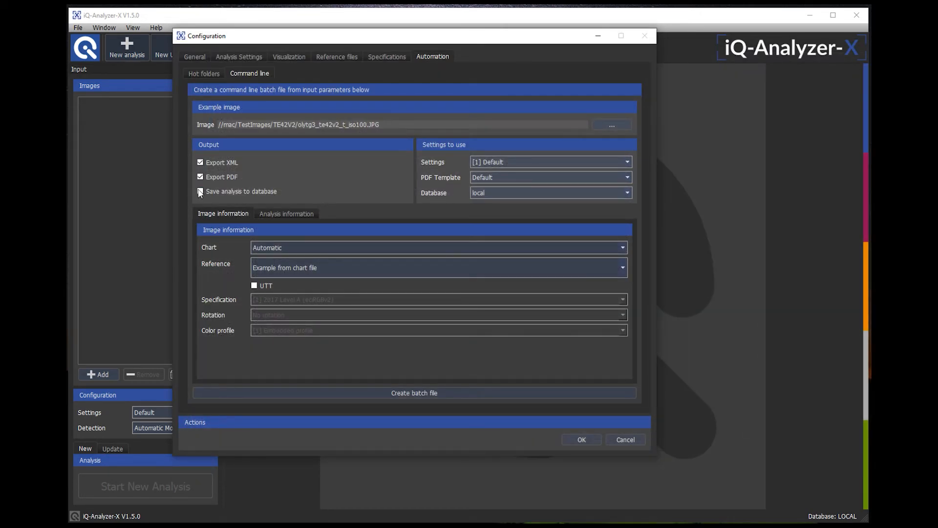
click(200, 163)
click(533, 160)
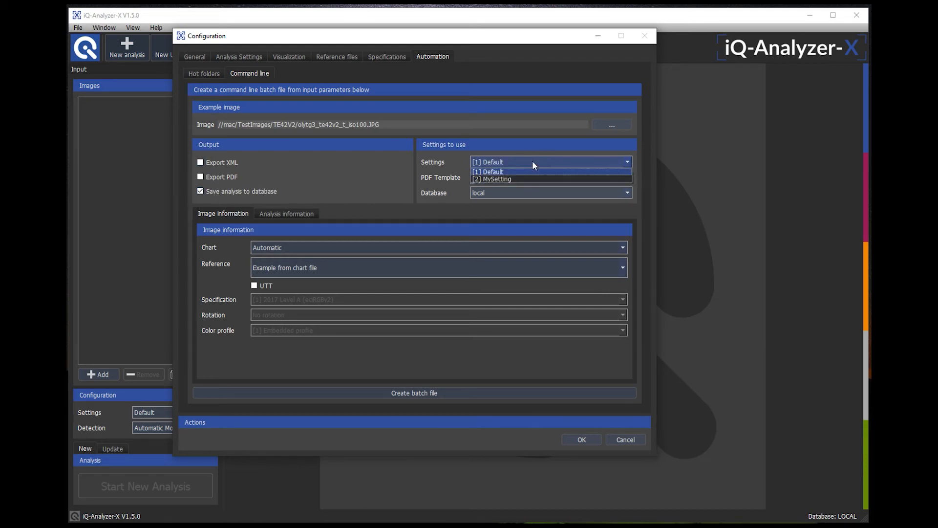
click(507, 179)
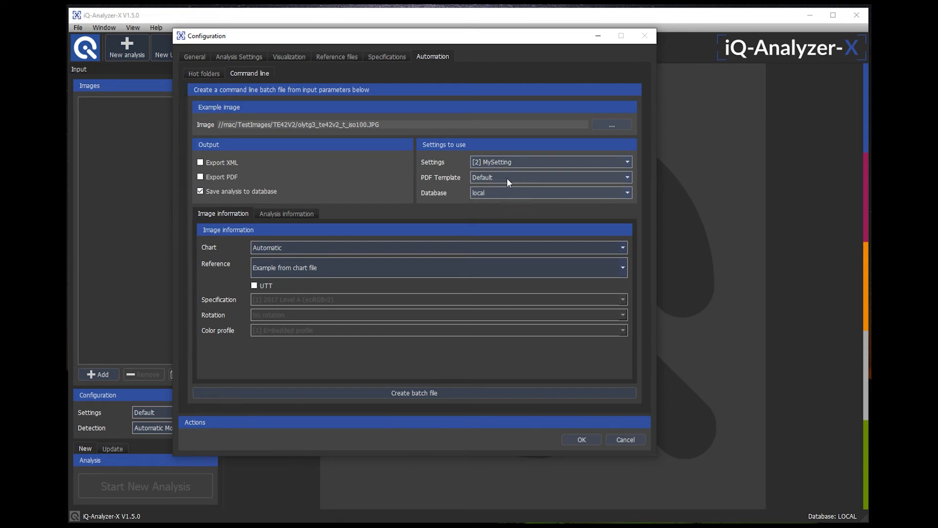
click(504, 193)
click(488, 202)
Set the chart in the batch file's image information to TE42_V2_4_3
click(321, 247)
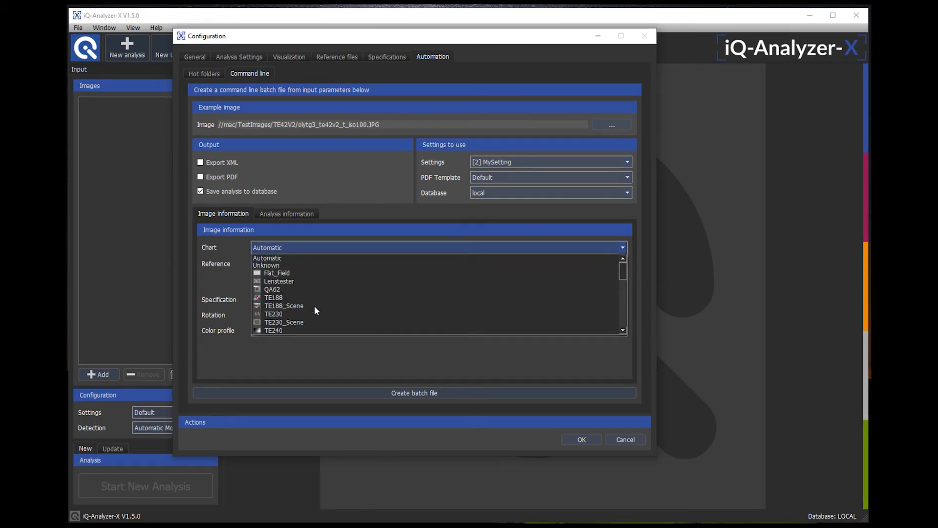
drag(623, 272, 623, 324)
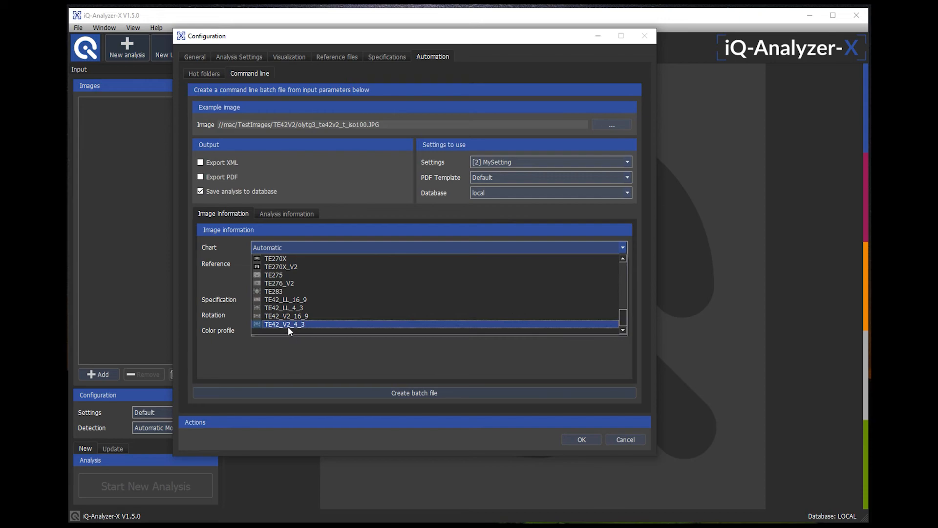
click(288, 325)
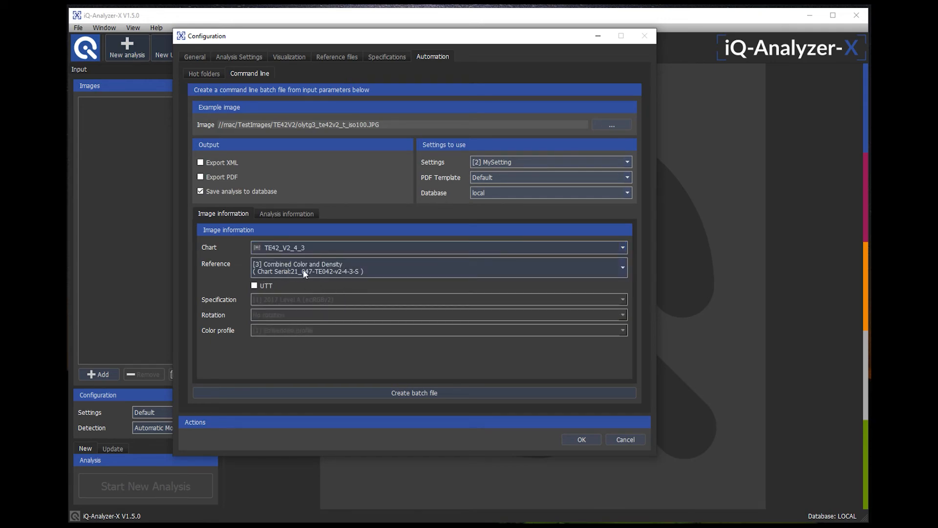
Create the batch file and save it on the Desktop as sample_batch_demo1
click(408, 394)
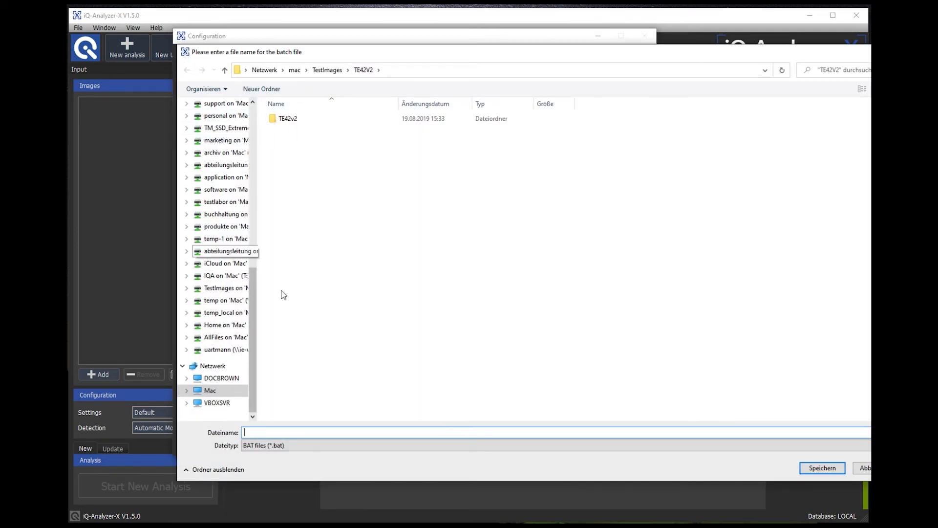
click(271, 225)
drag(269, 222, 263, 92)
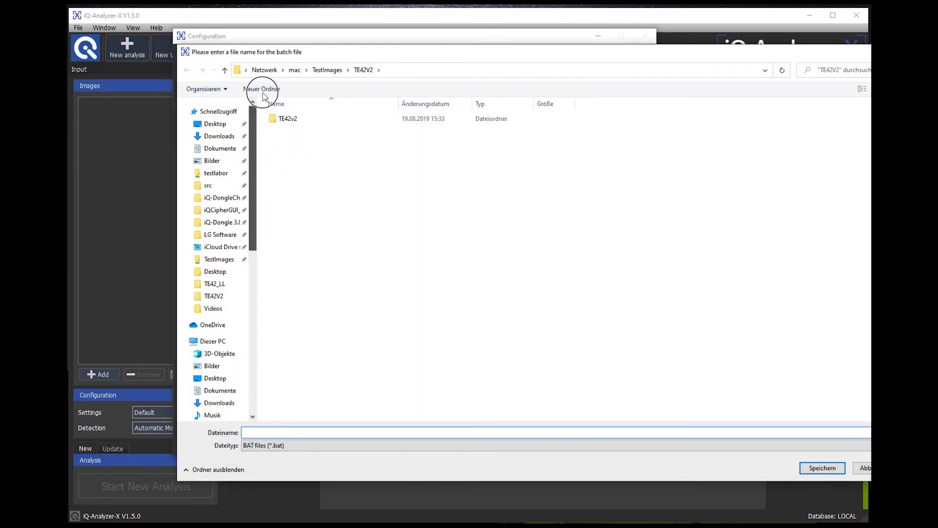
click(215, 126)
click(262, 433)
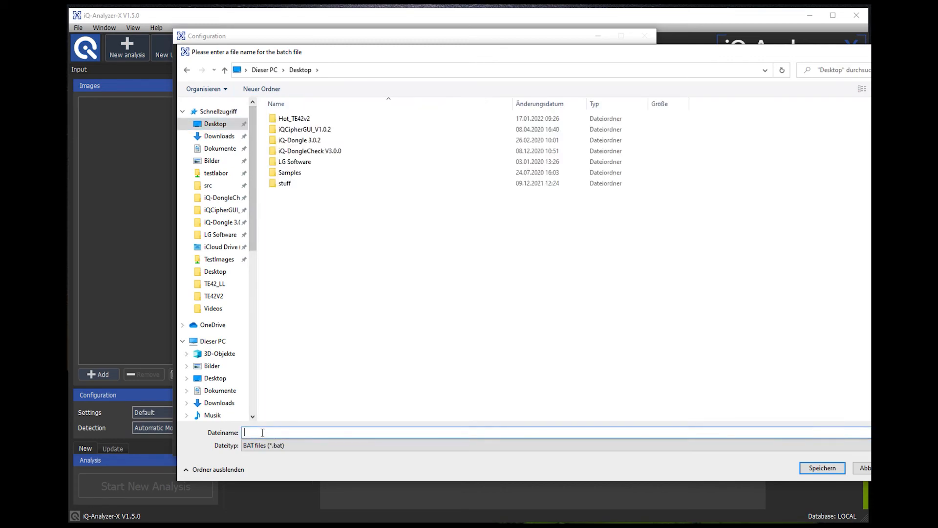
text(sample)
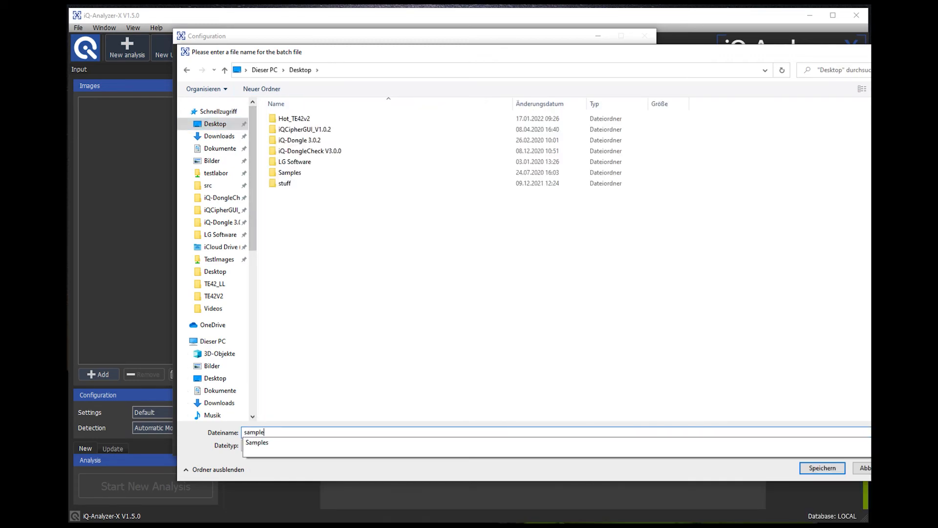
text(_)
key(Return)
click(485, 262)
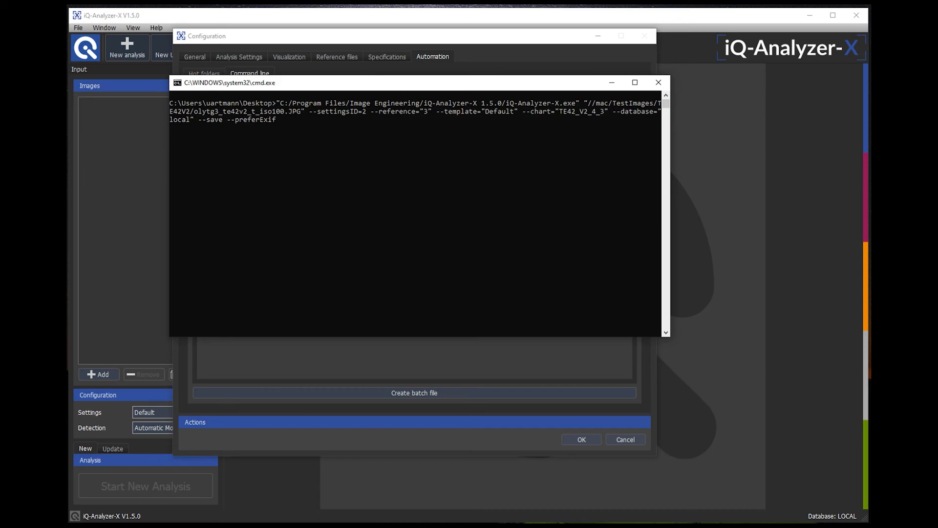
Minimize the console, cancel the configuration dialog, and widen the resolution results area of the olytg3_te42v2_t_iso100.JPG analysis
click(611, 82)
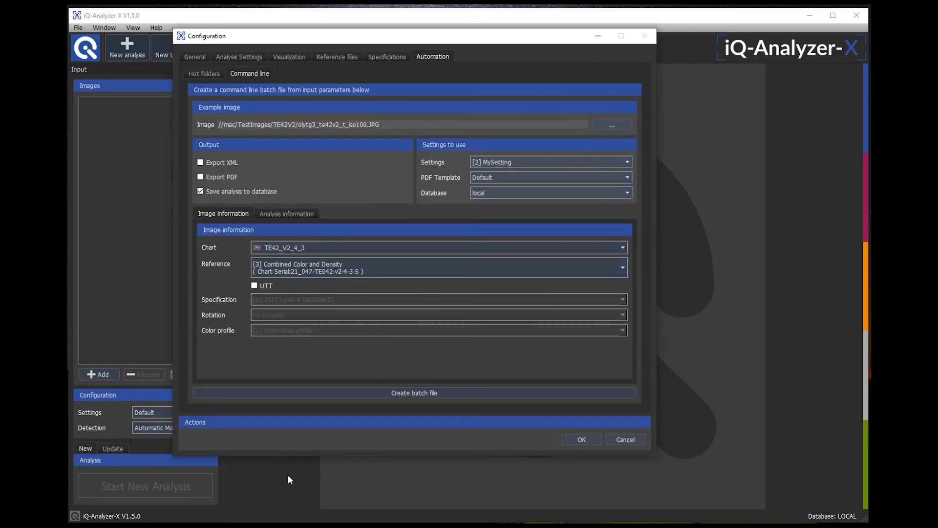
click(625, 437)
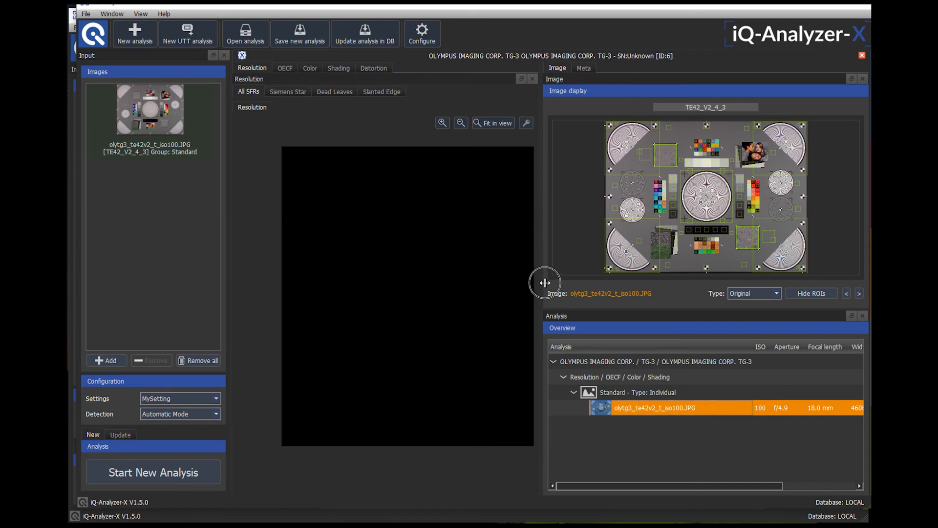
drag(541, 283, 671, 280)
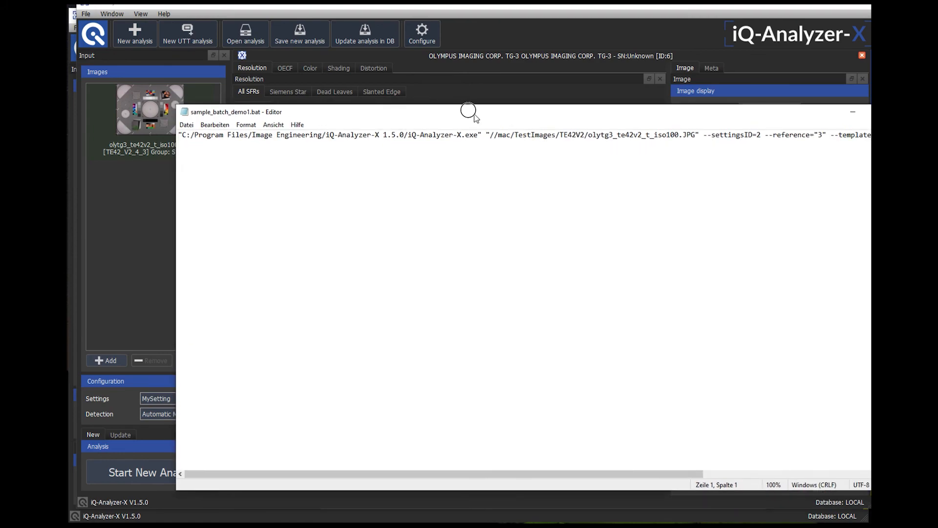
Examine the complete command line with all its parameters in sample_batch_demo1.bat in the text editor
drag(449, 99, 397, 89)
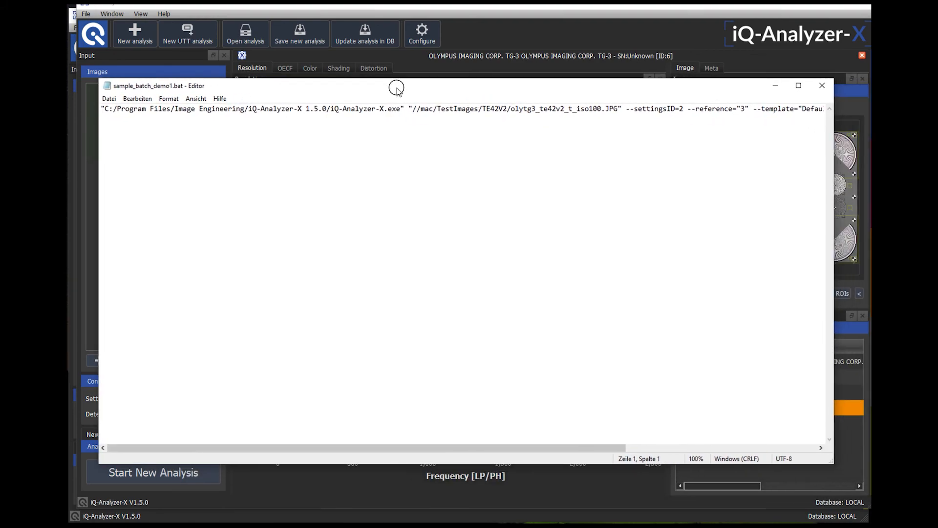
drag(348, 450, 571, 462)
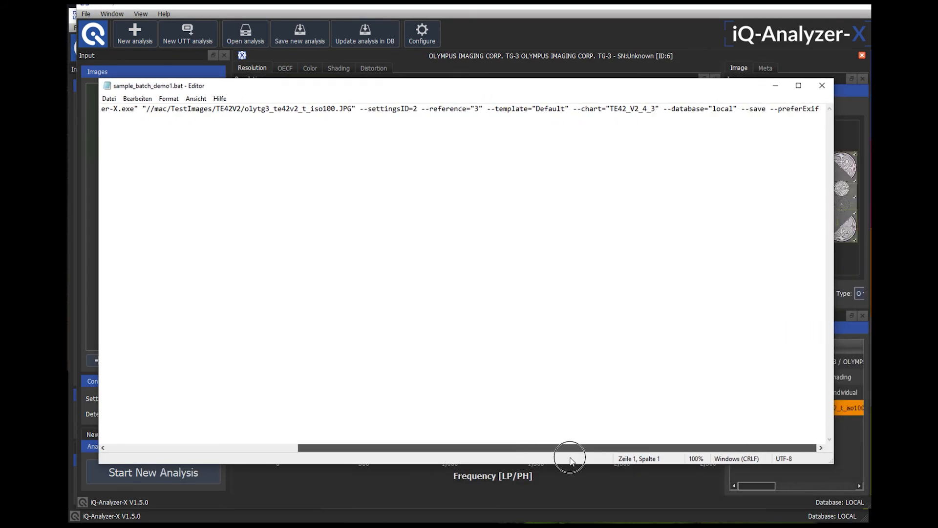